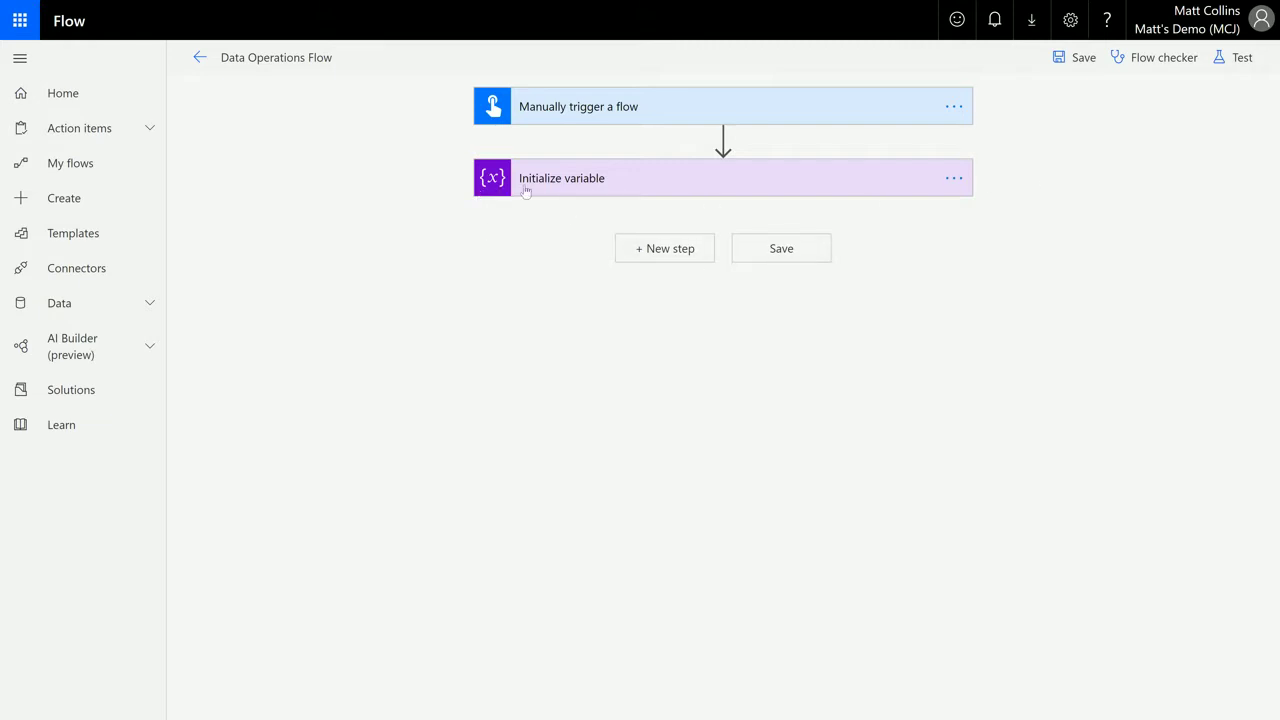
# - Check the array in the Initialize variable action, and add a Data Operations Parse JSON action below it
pyautogui.click(677, 184)
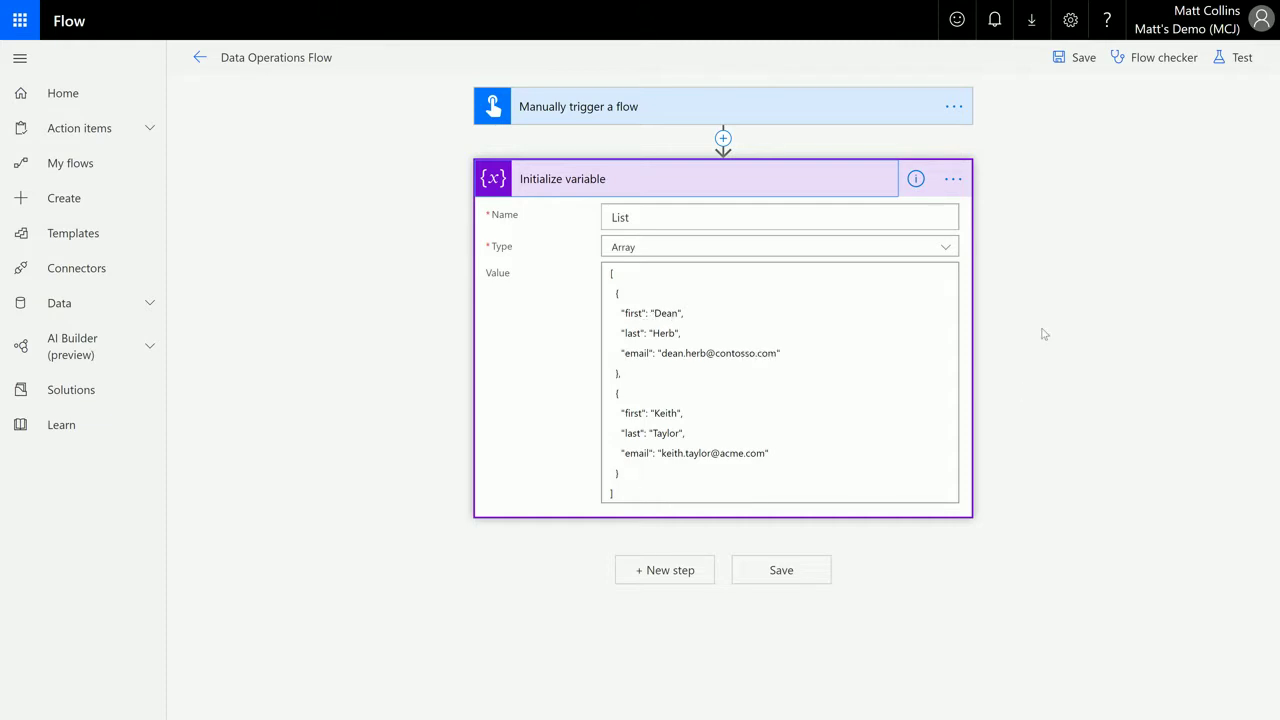
pyautogui.click(822, 180)
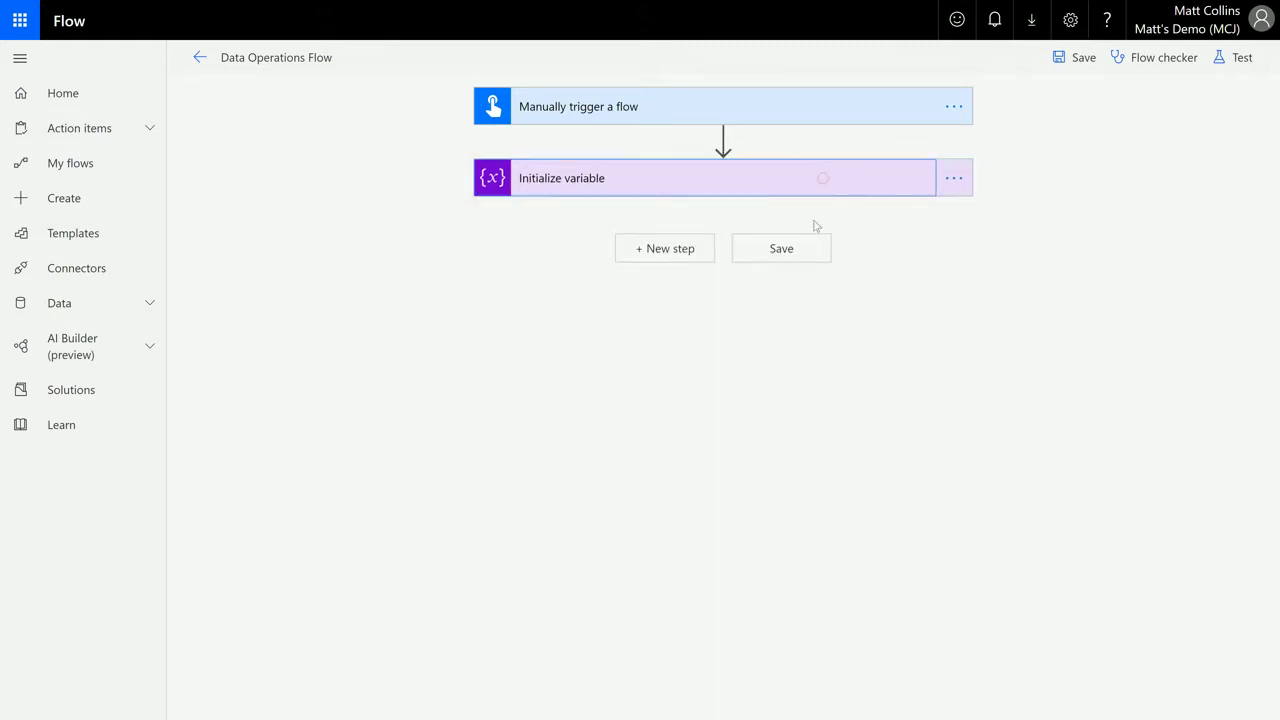
pyautogui.click(694, 252)
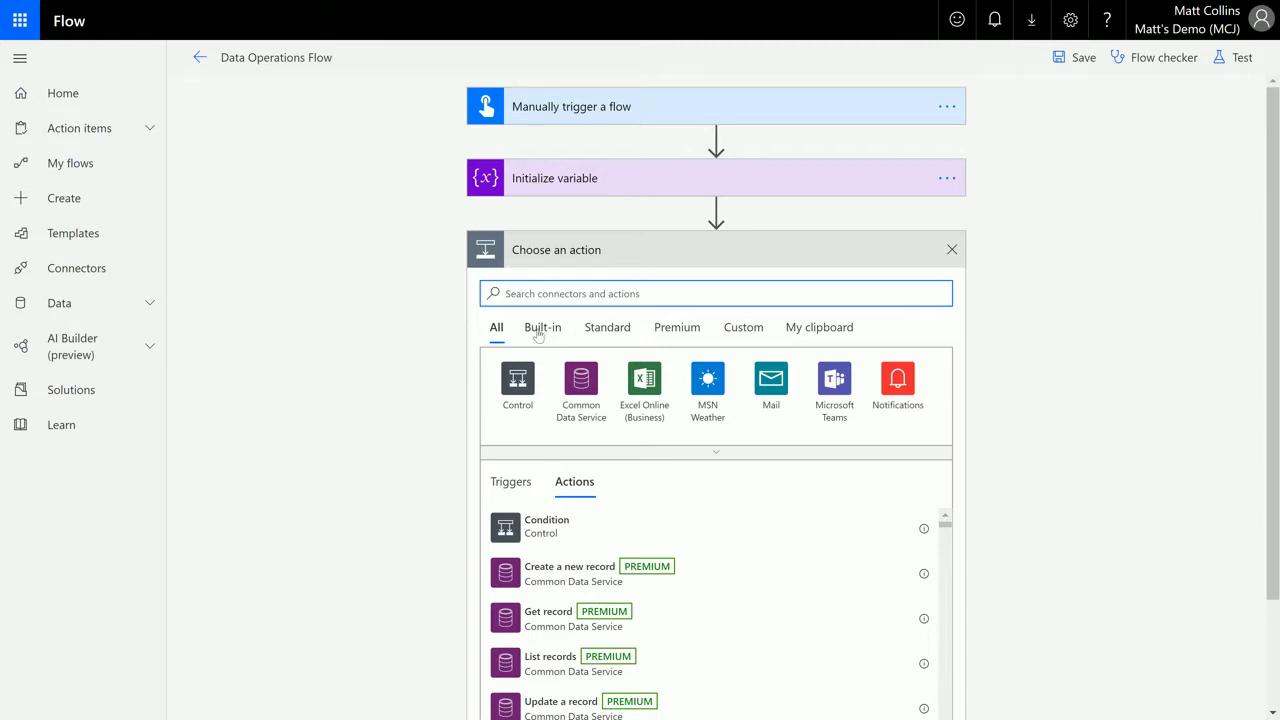
pyautogui.click(540, 330)
pyautogui.click(583, 380)
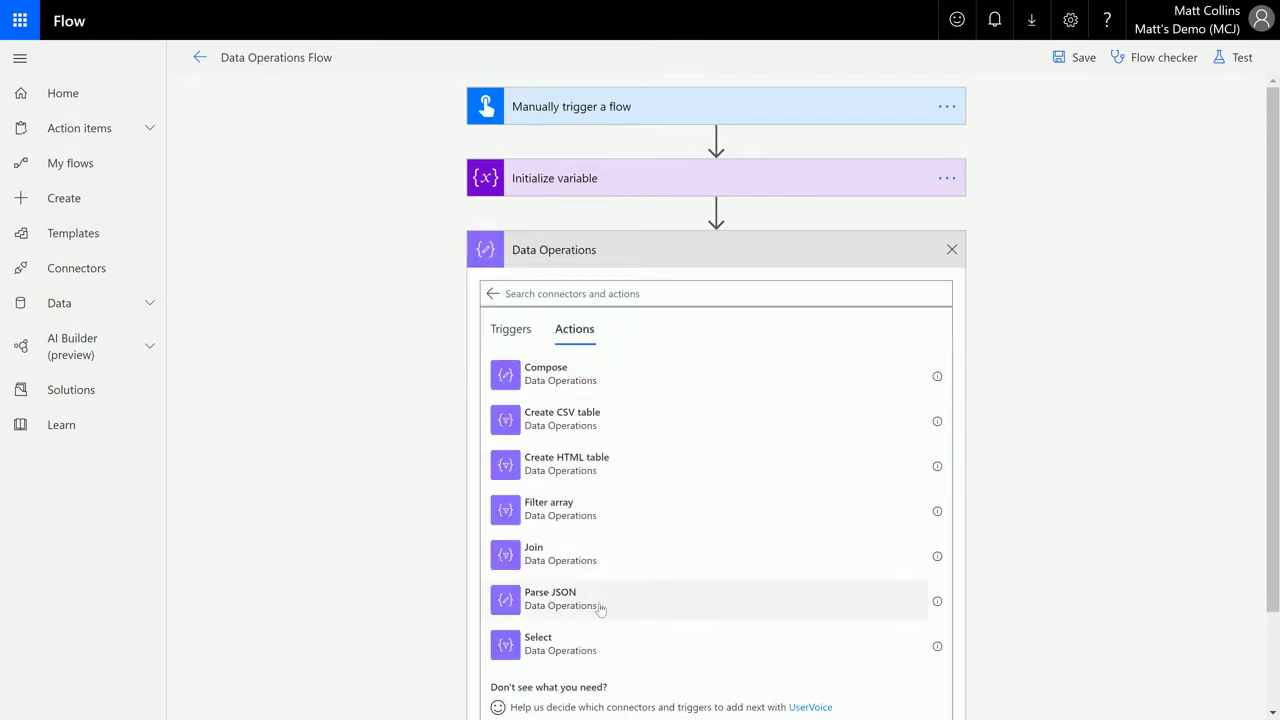
pyautogui.click(608, 606)
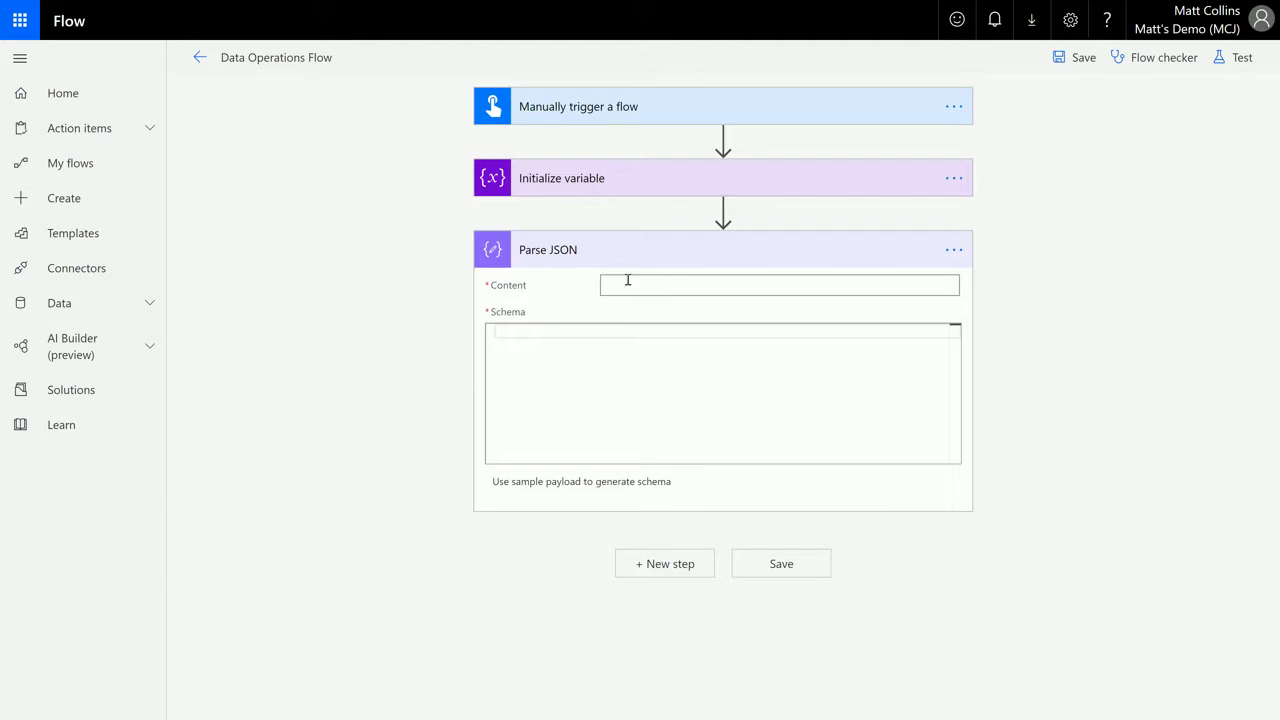
# - Set the Parse JSON action's Content to the List variable from the dynamic content
pyautogui.click(711, 286)
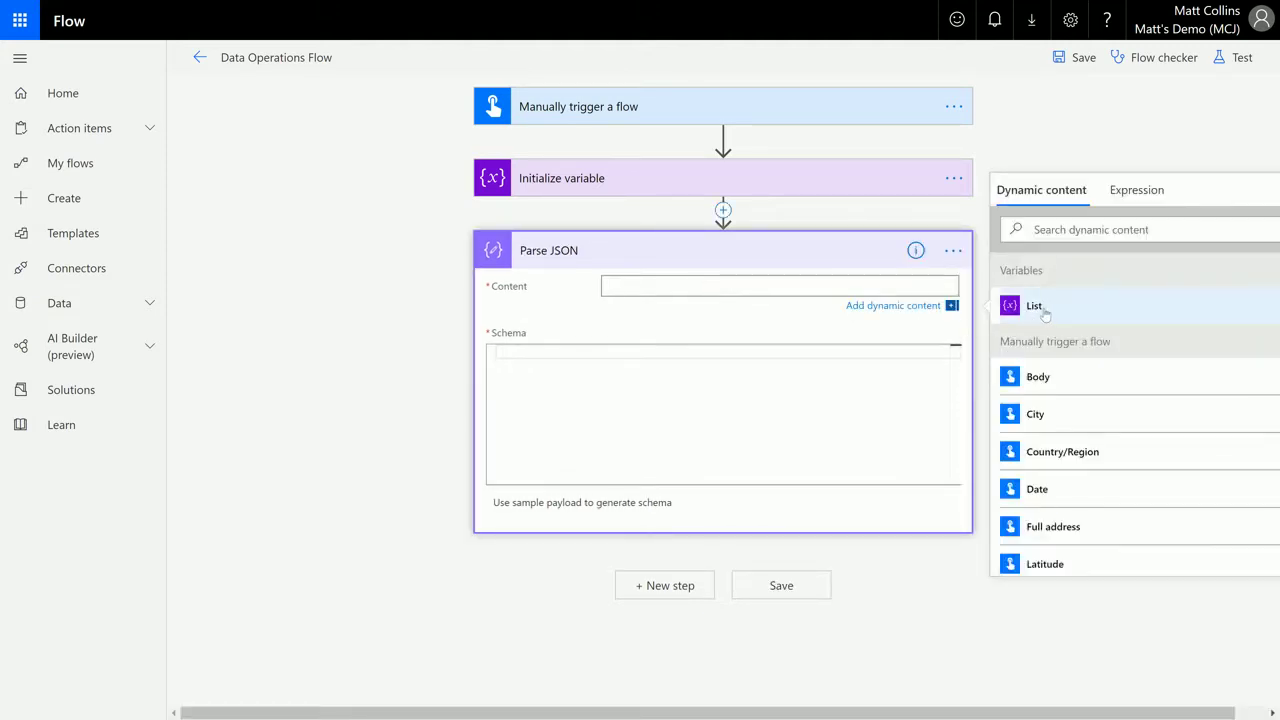
pyautogui.click(808, 178)
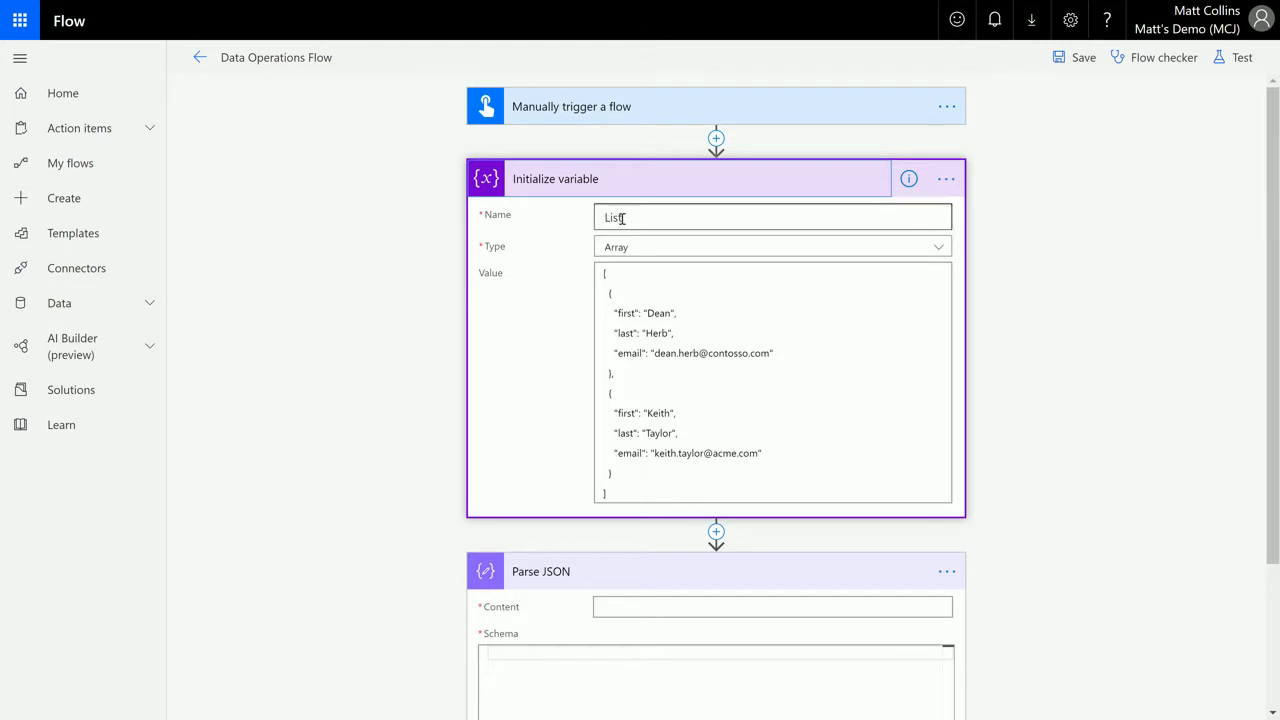
pyautogui.click(700, 606)
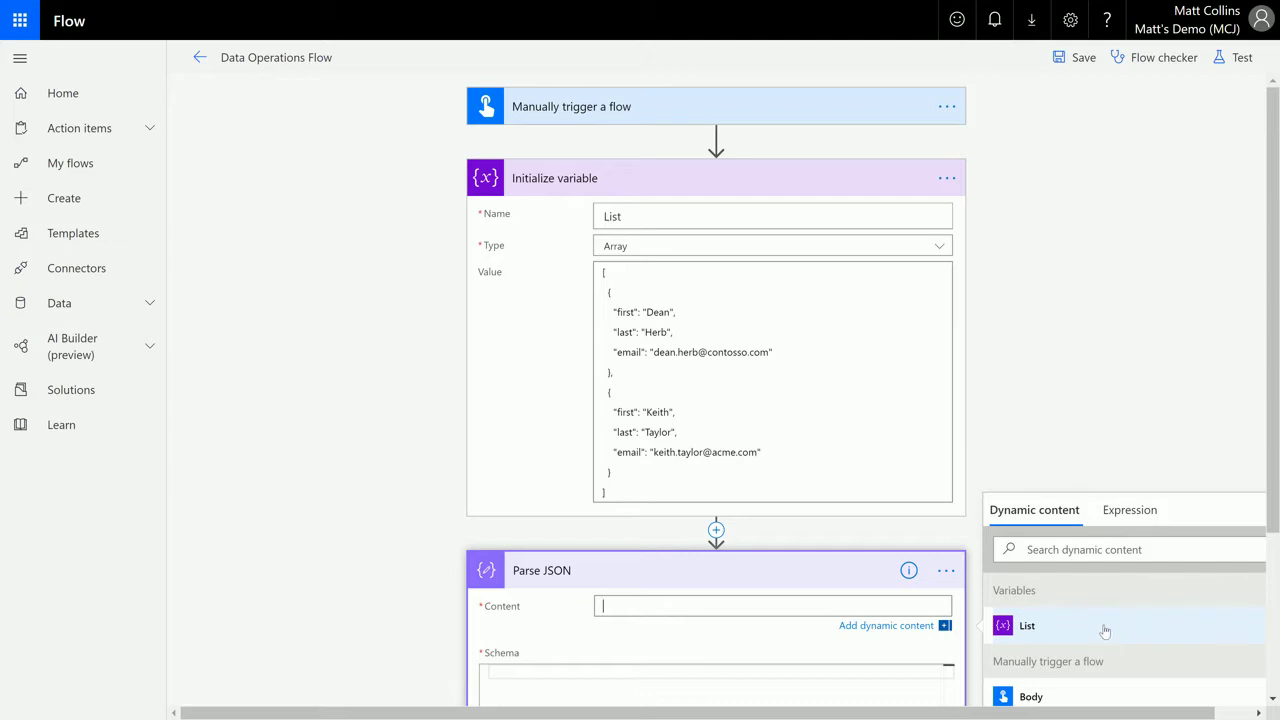
pyautogui.click(1050, 630)
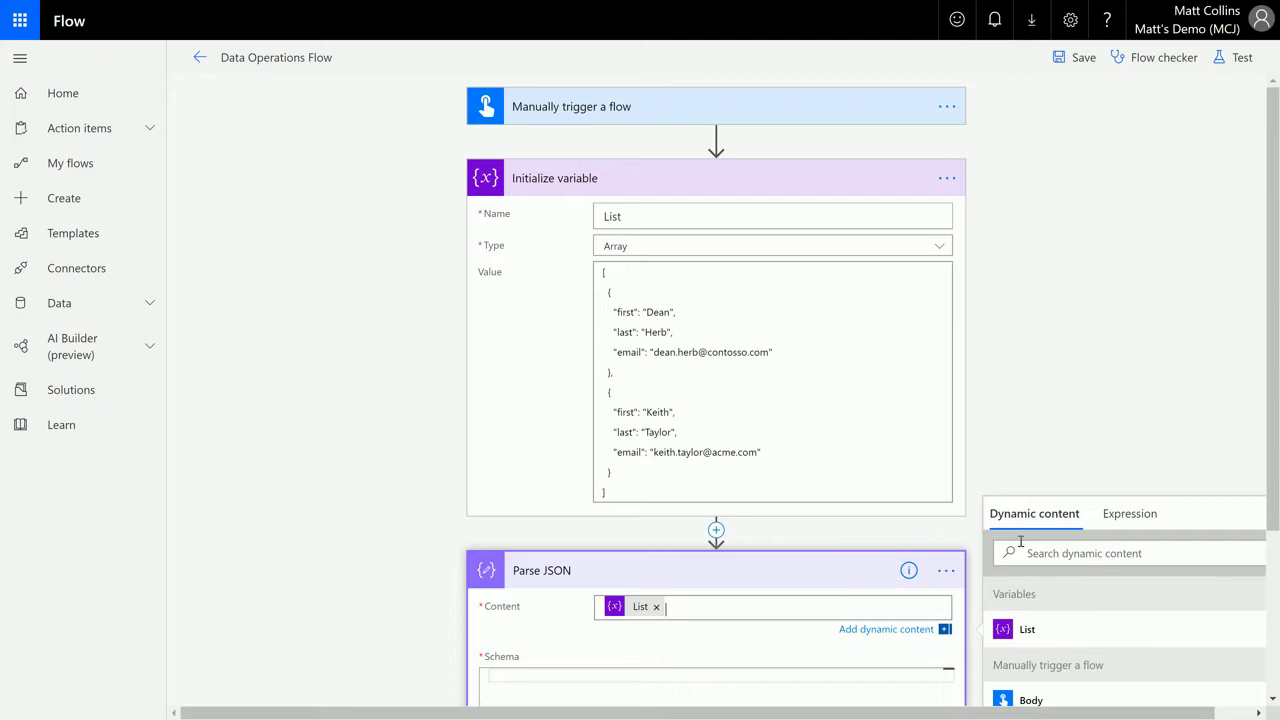
# - Copy the entire JSON array from the Value of the Initialize variable action
pyautogui.scroll(-1, 1020, 330)
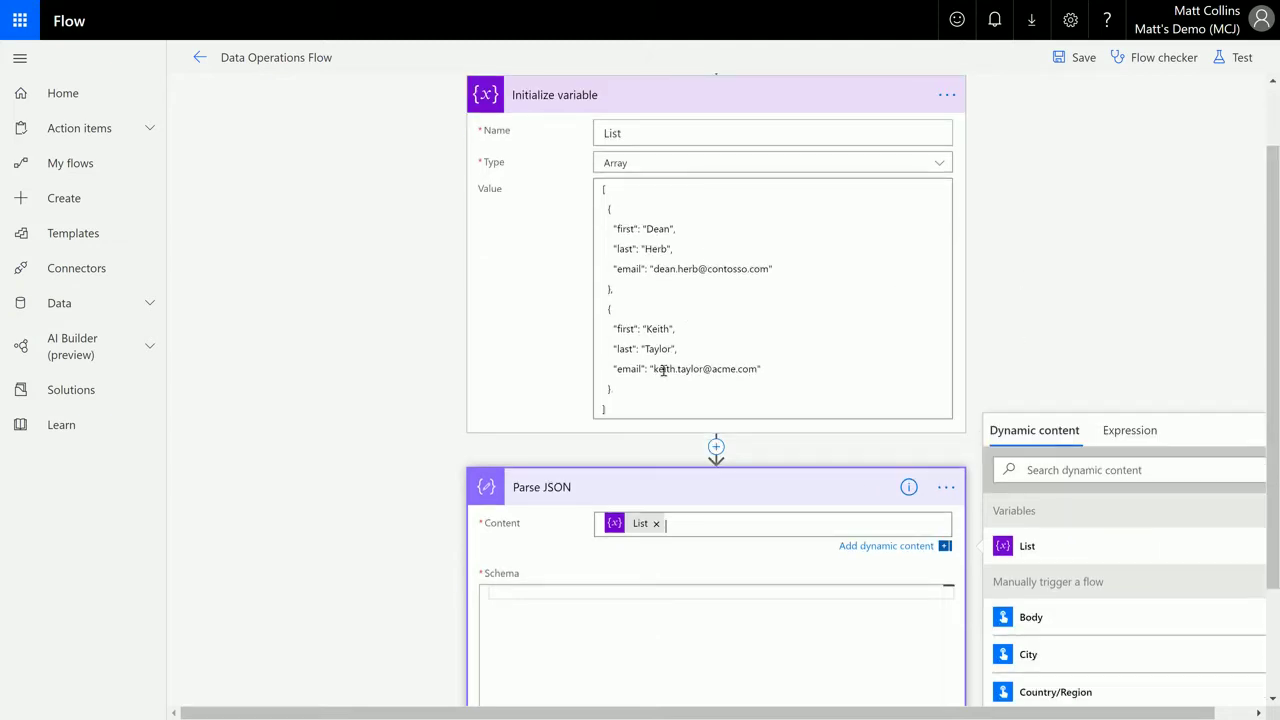
pyautogui.scroll(-1, 622, 345)
pyautogui.scroll(-1, 1050, 443)
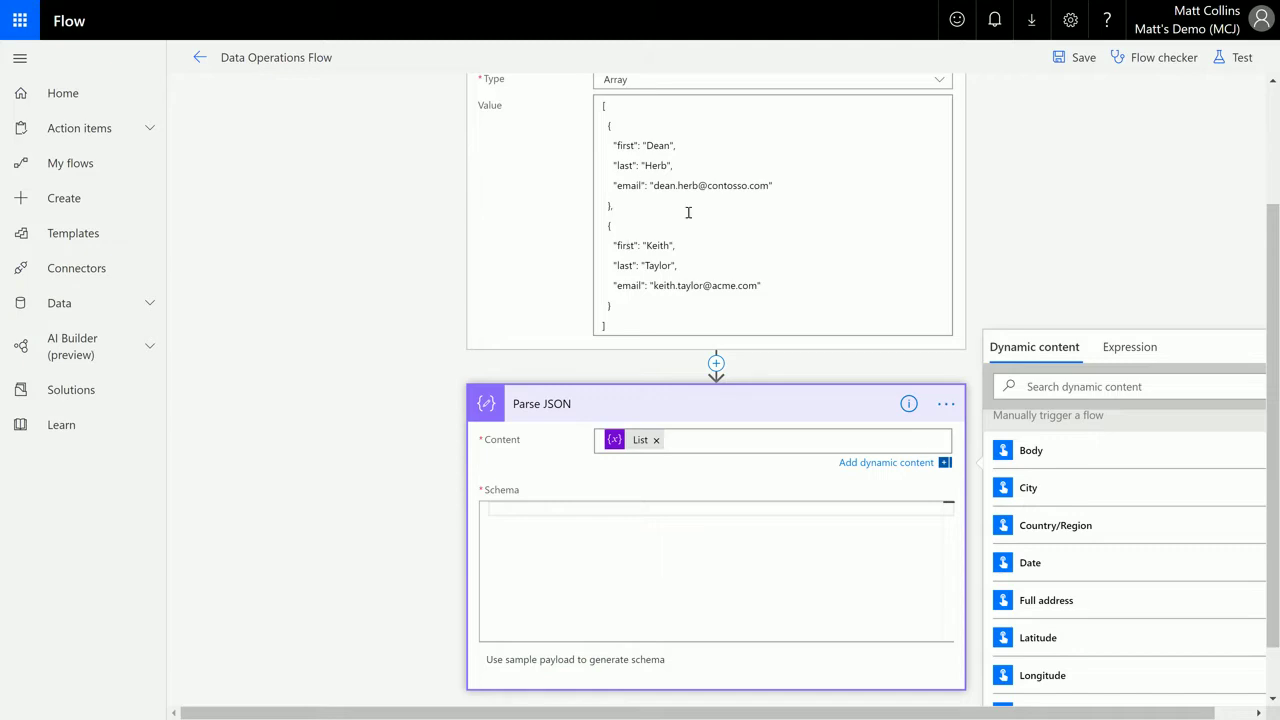
pyautogui.scroll(1, 700, 251)
pyautogui.moveTo(623, 409); pyautogui.dragTo(583, 195)
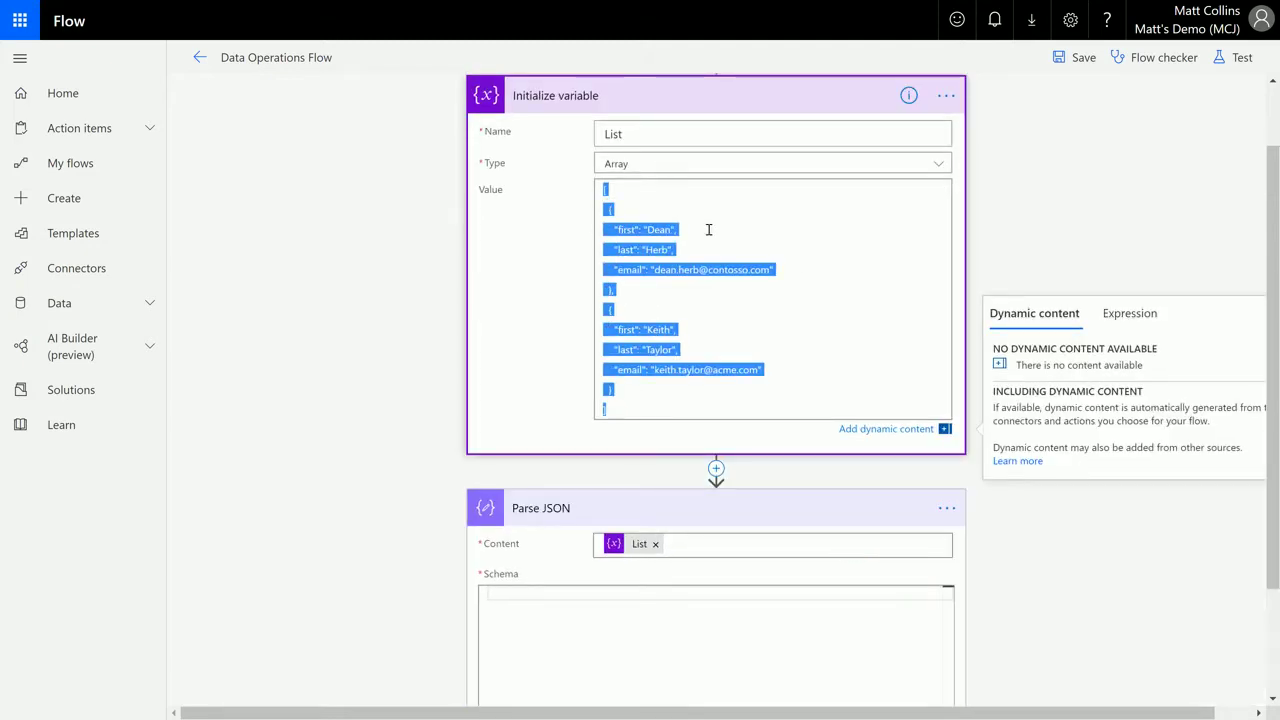
# - Generate the Parse JSON schema from a sample payload, using the copied JSON array as the sample
pyautogui.scroll(-2, 720, 430)
pyautogui.click(677, 514)
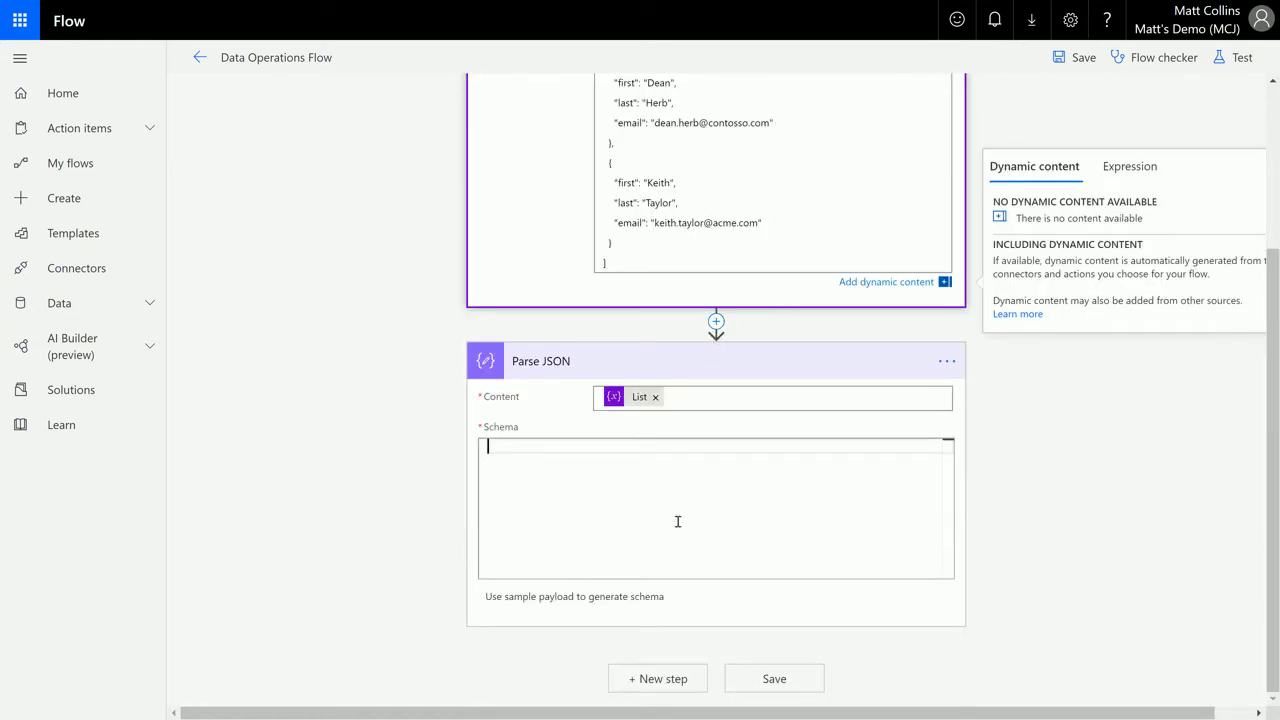
pyautogui.click(546, 610)
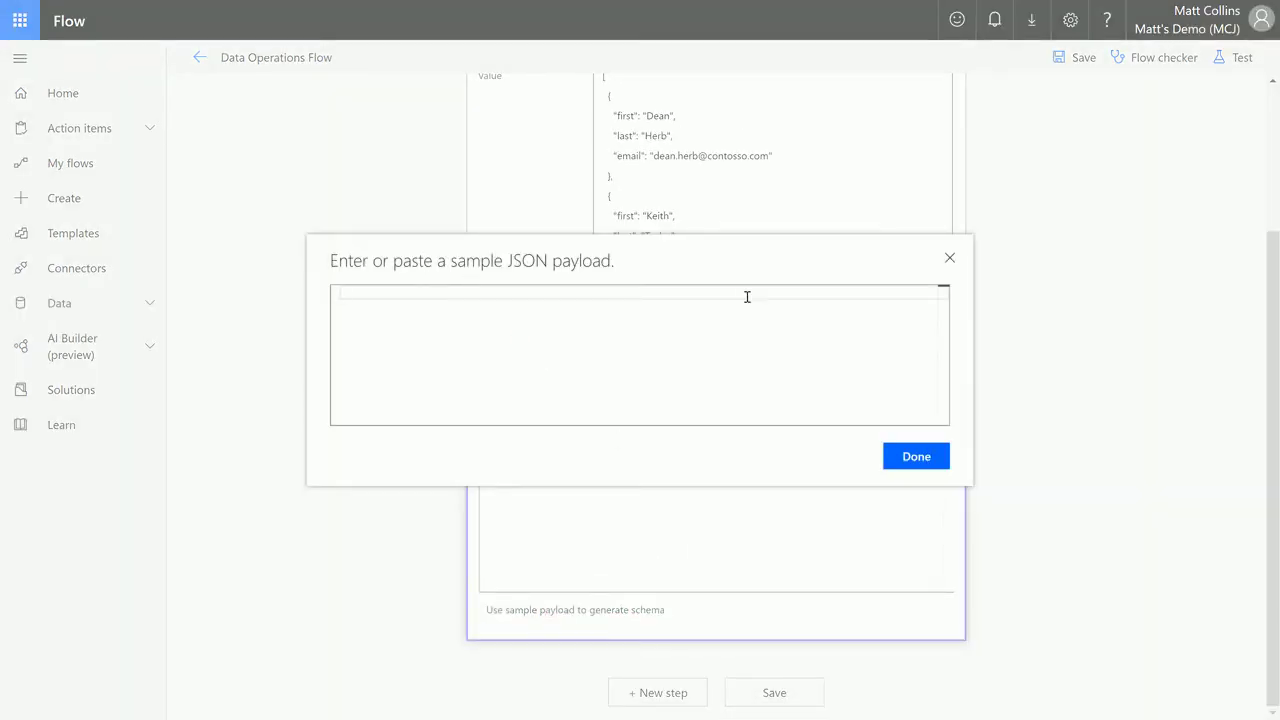
pyautogui.hotkey('ctrl', 'v')
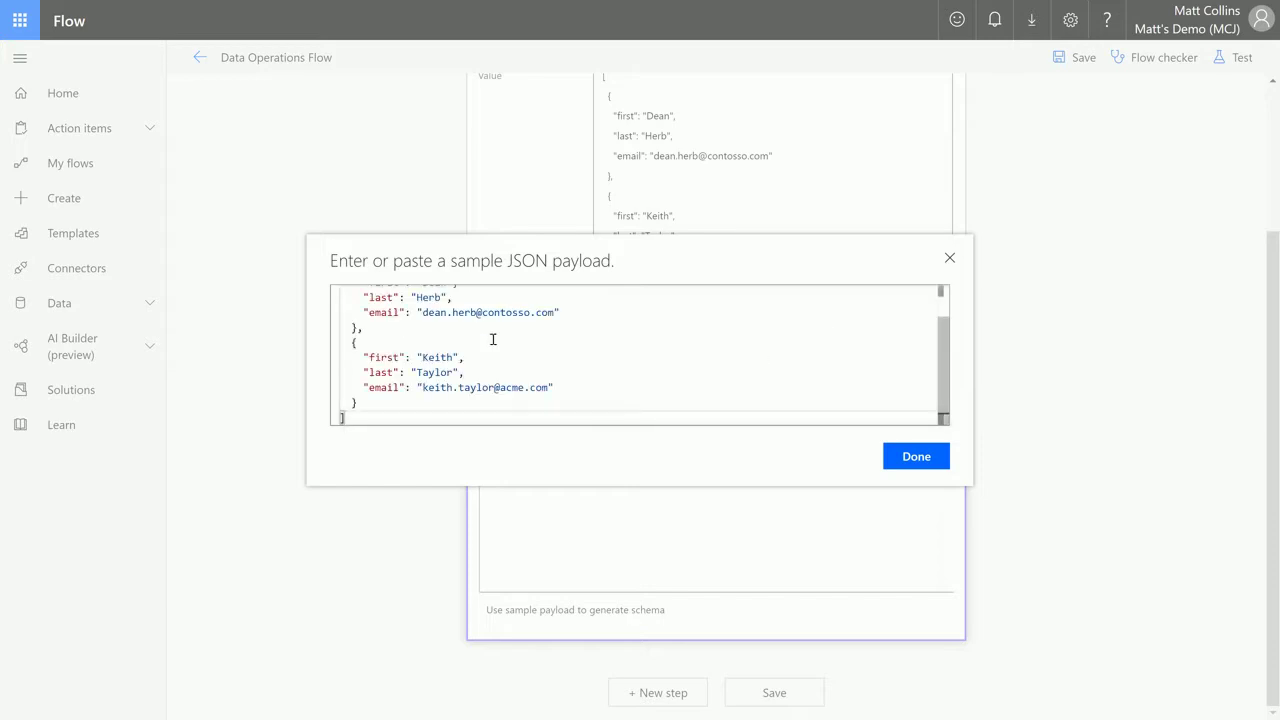
pyautogui.click(912, 461)
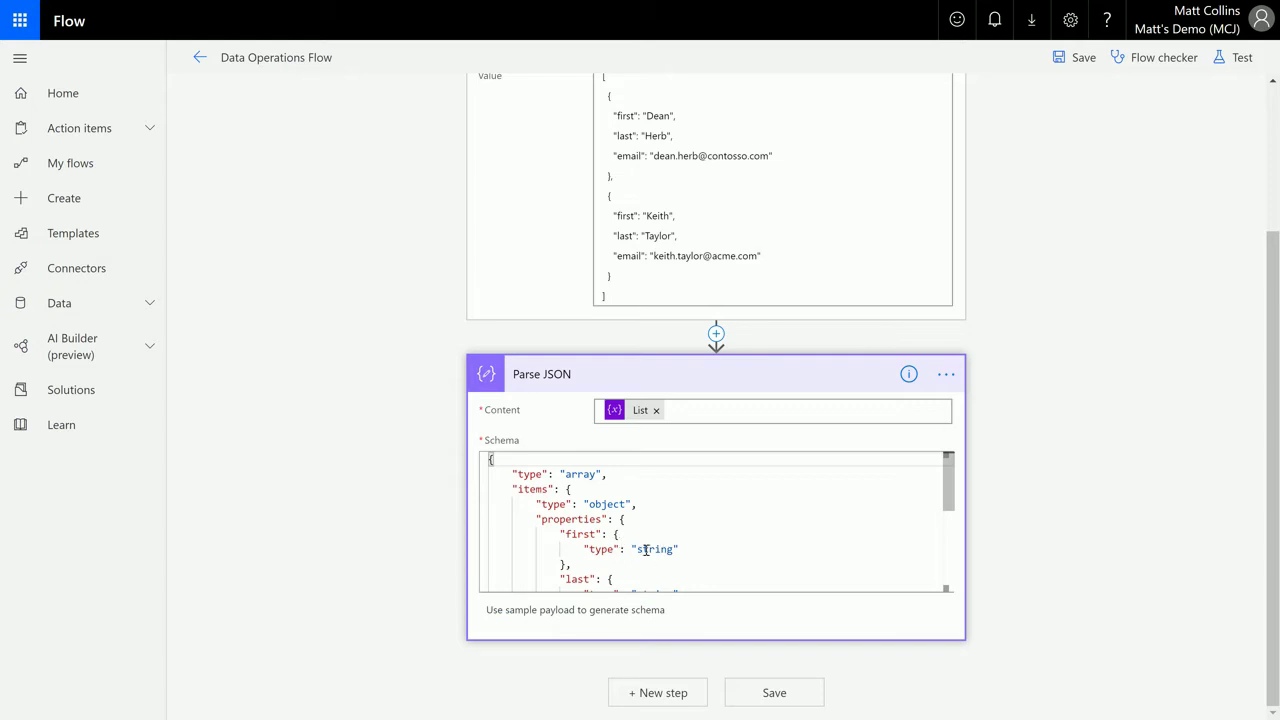
# - Review the generated schema through to its required properties, and collapse the Initialize variable and Parse JSON actions
pyautogui.moveTo(950, 477); pyautogui.dragTo(946, 563)
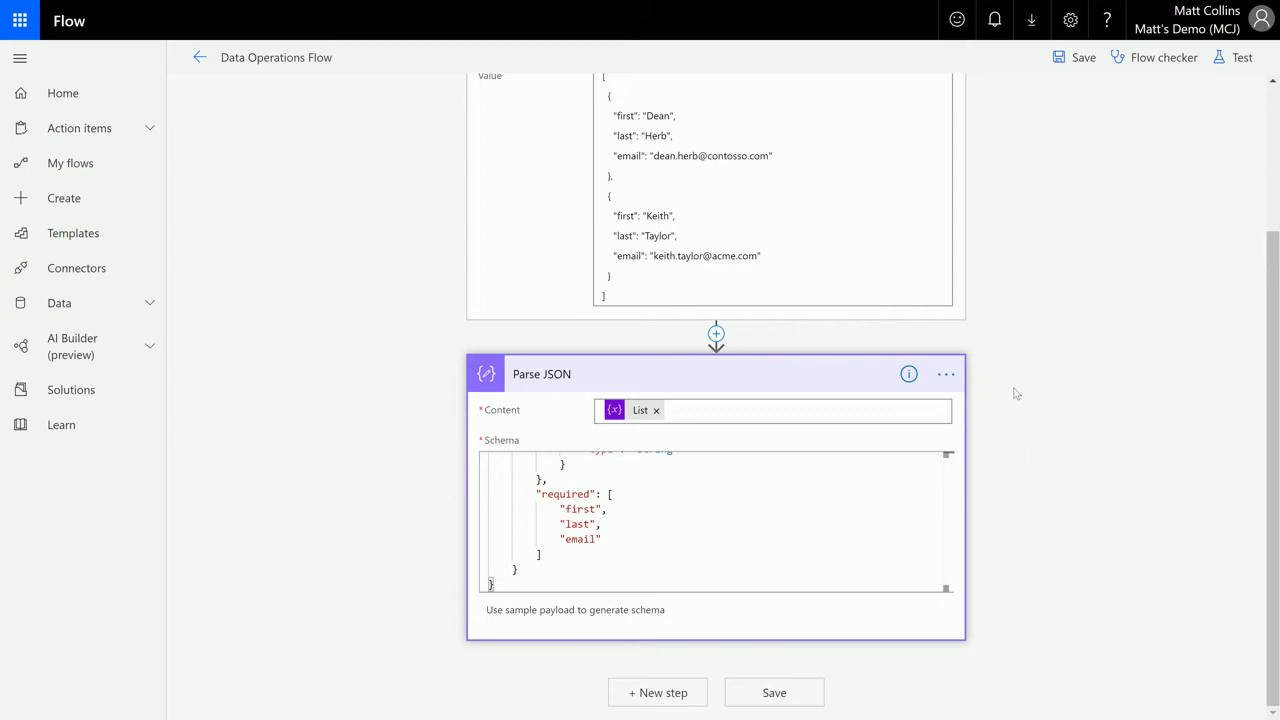
pyautogui.scroll(3, 960, 406)
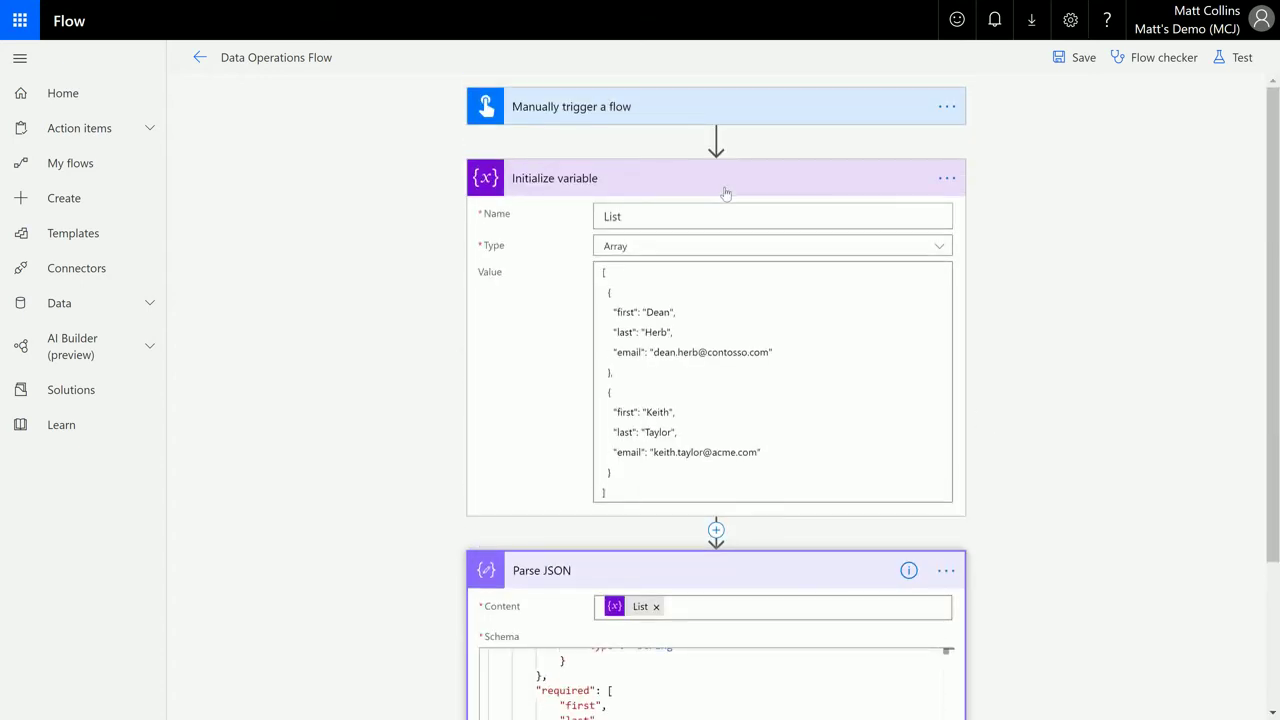
pyautogui.click(810, 182)
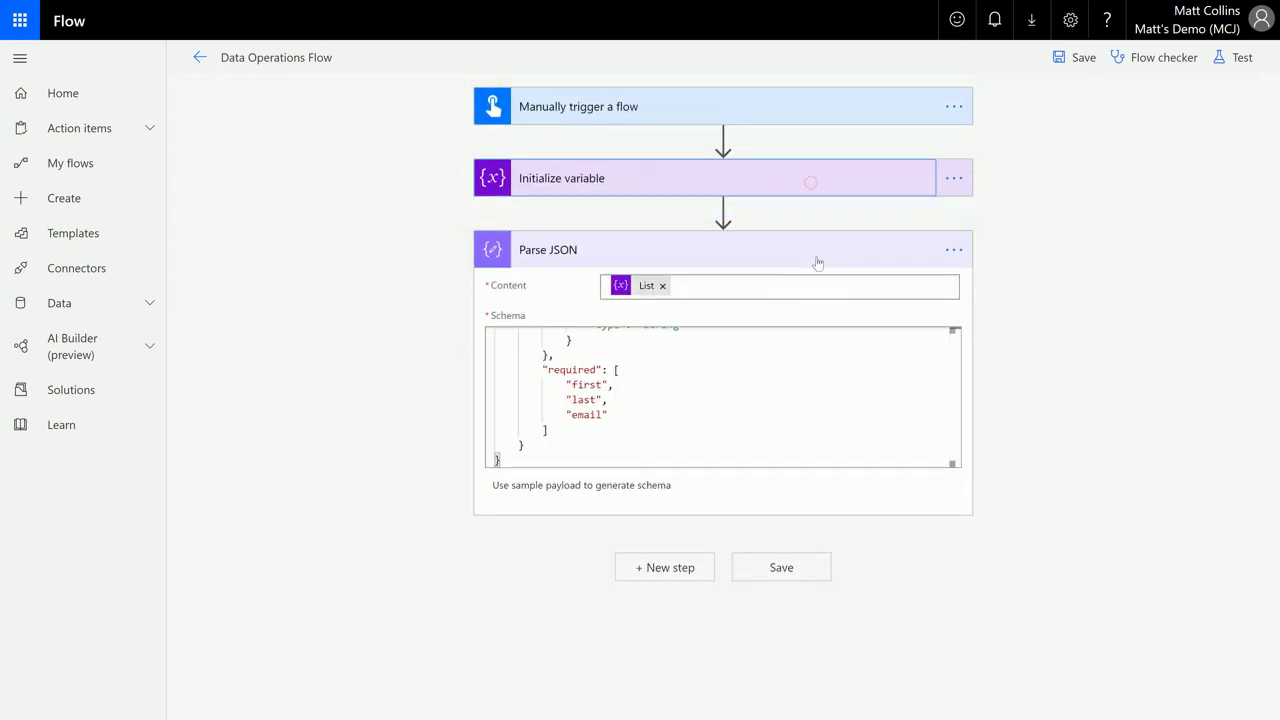
pyautogui.click(817, 258)
# - Test the Data Operations Flow by performing the trigger action manually, and open the resulting run
pyautogui.click(1240, 58)
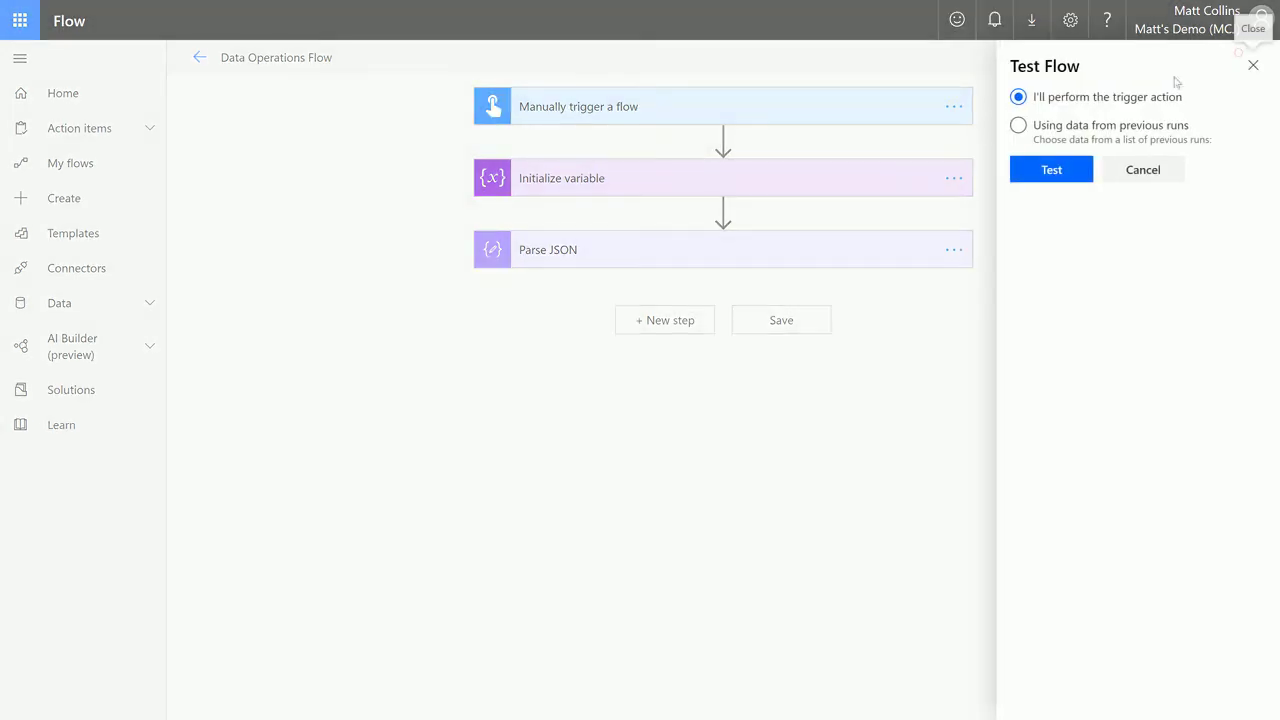
pyautogui.click(1054, 172)
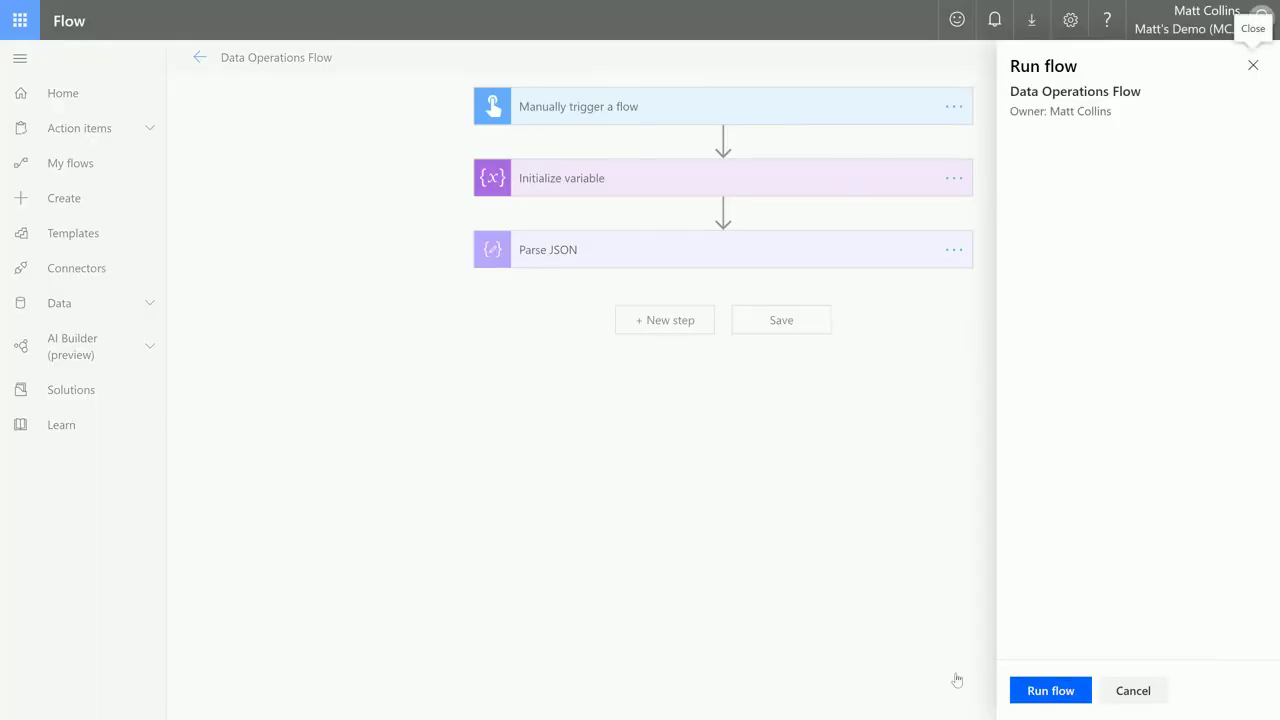
pyautogui.click(1059, 692)
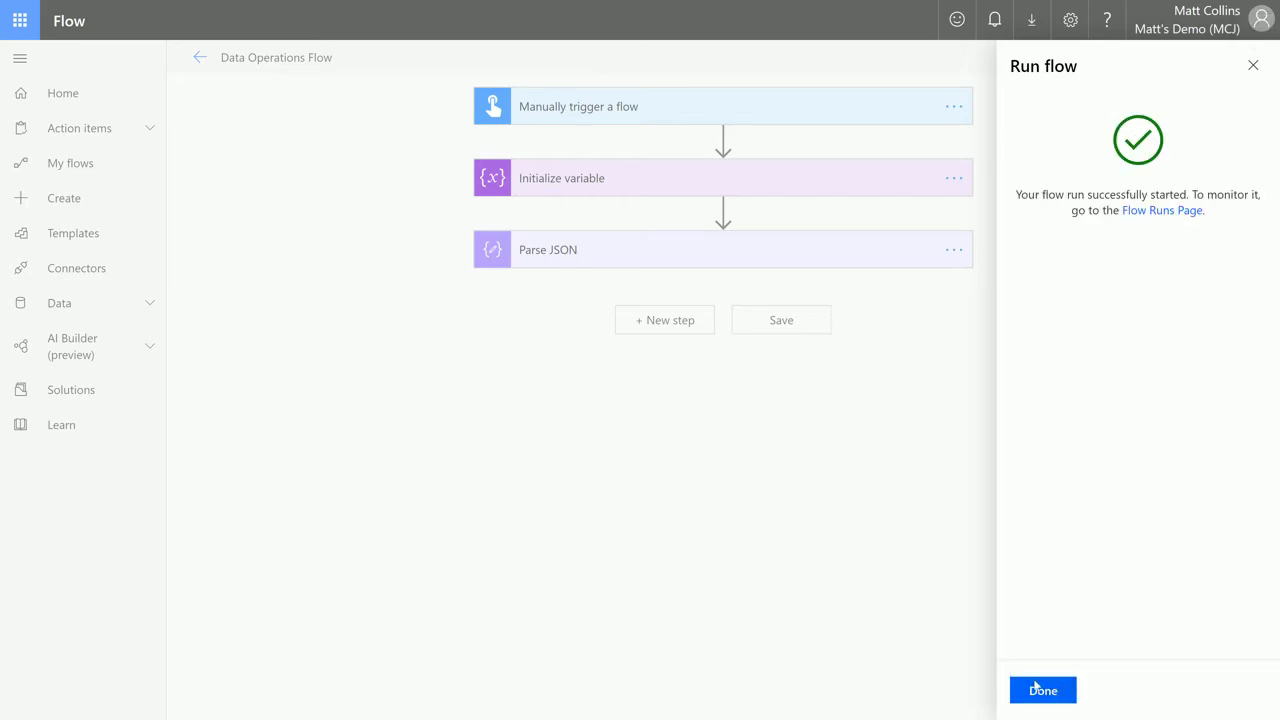
pyautogui.click(1058, 692)
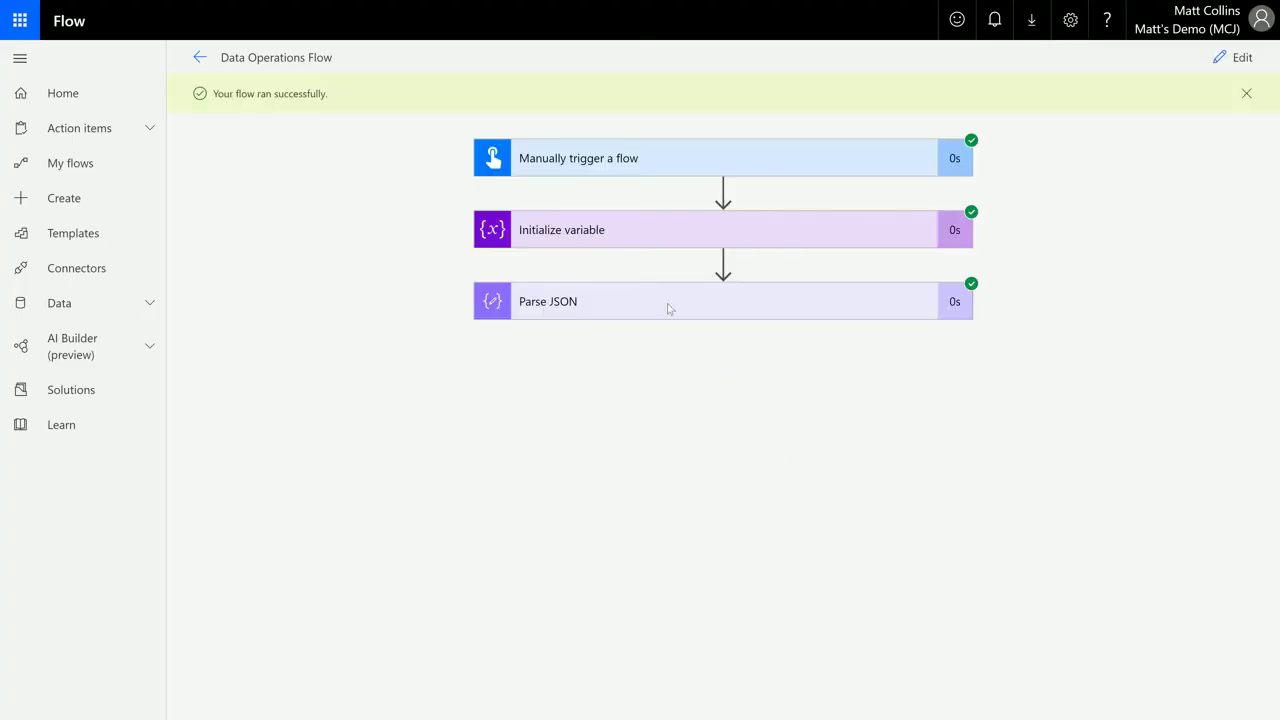
# - Examine the Parse JSON action's run details, comparing its input content and schema with the output body
pyautogui.click(729, 303)
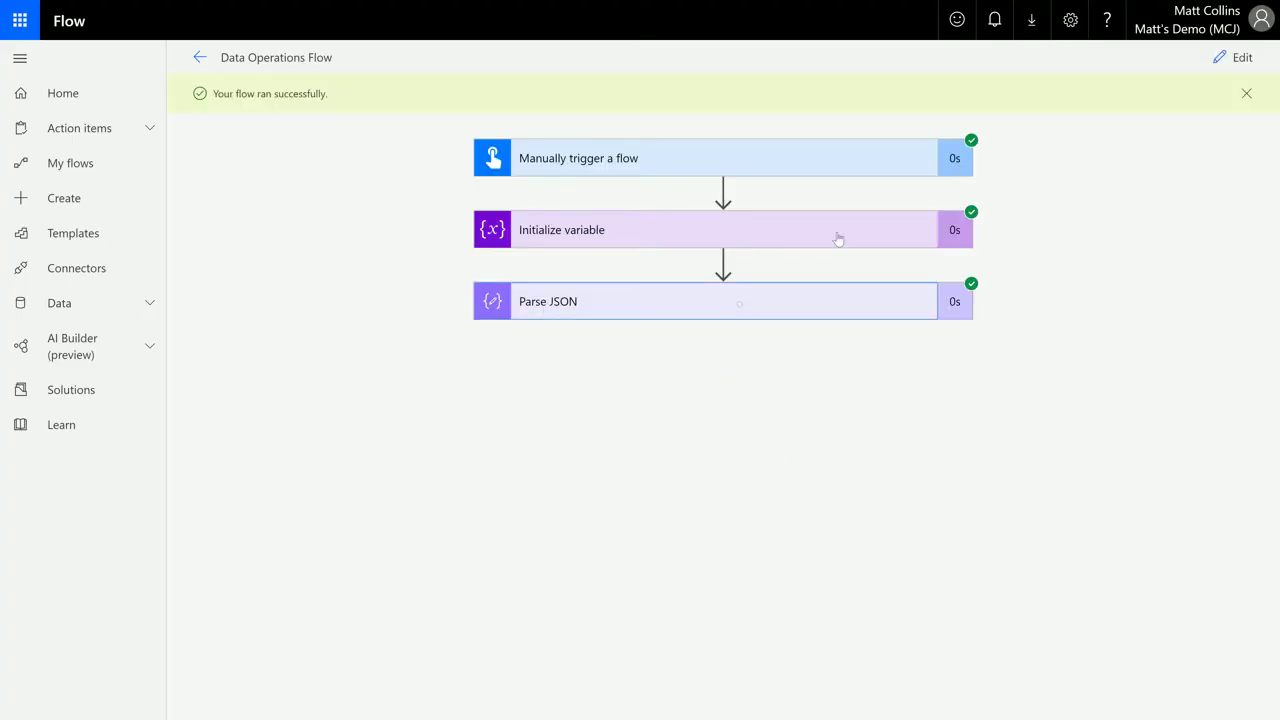
pyautogui.scroll(-1, 1030, 348)
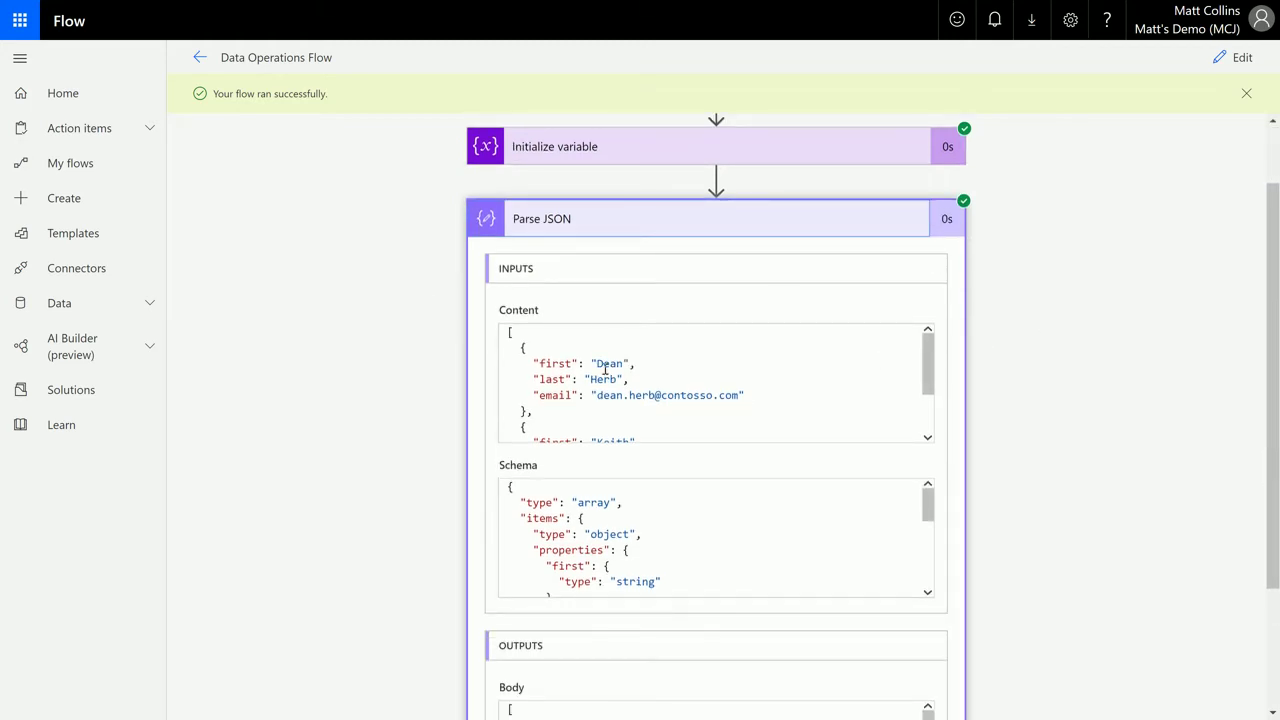
pyautogui.moveTo(930, 362)
pyautogui.mouseDown()
pyautogui.moveTo(930, 398)
pyautogui.moveTo(930, 355)
pyautogui.mouseUp()
pyautogui.scroll(-1, 1031, 355)
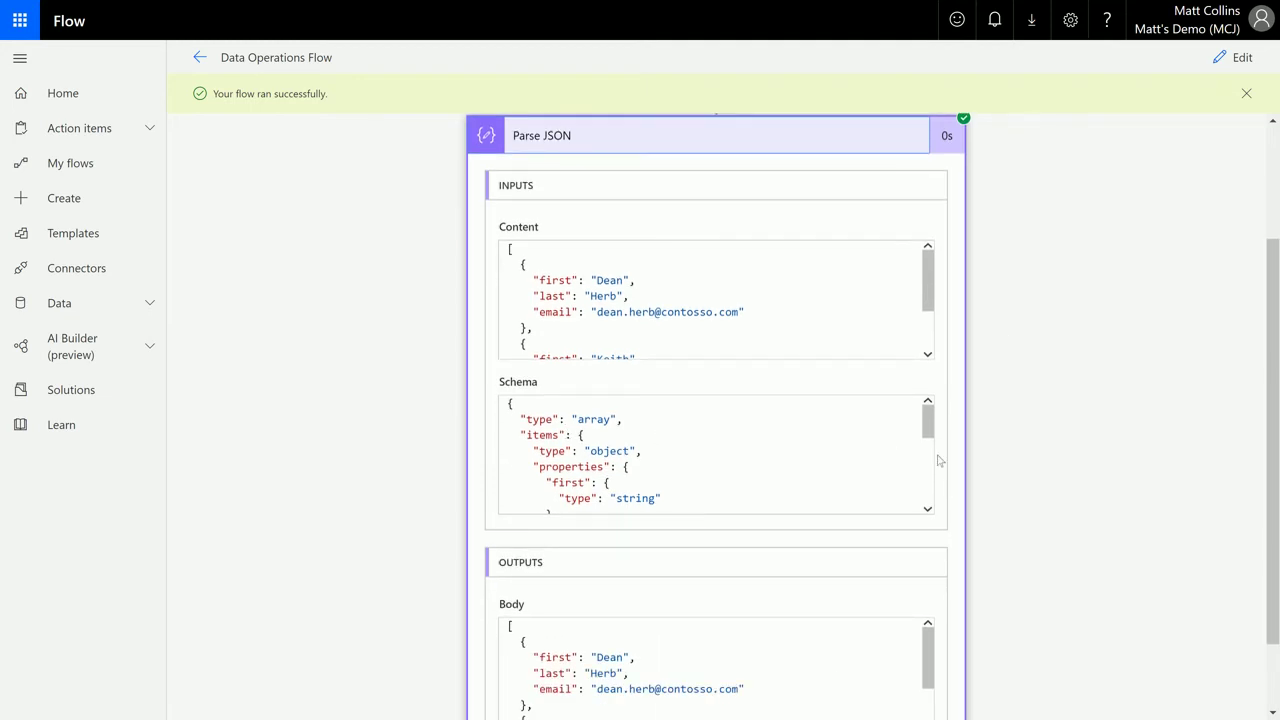
pyautogui.moveTo(926, 424); pyautogui.dragTo(929, 500)
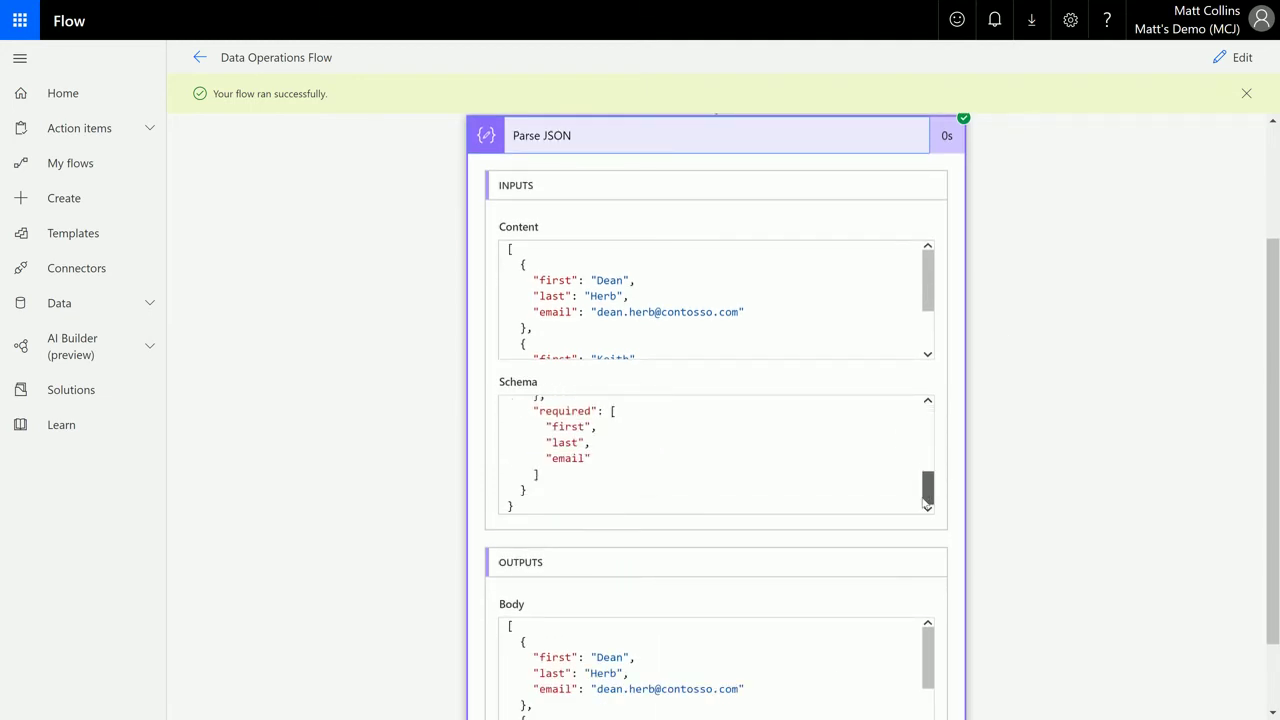
pyautogui.scroll(-1, 994, 400)
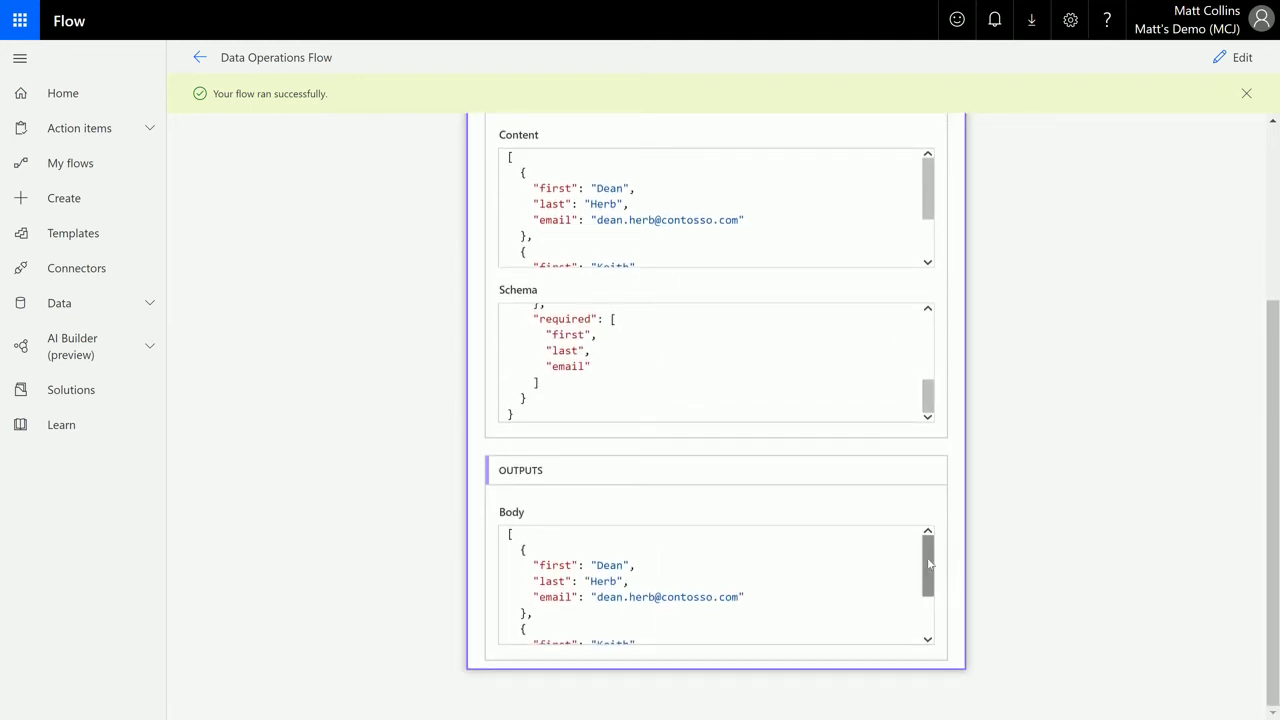
pyautogui.moveTo(925, 557); pyautogui.dragTo(905, 621)
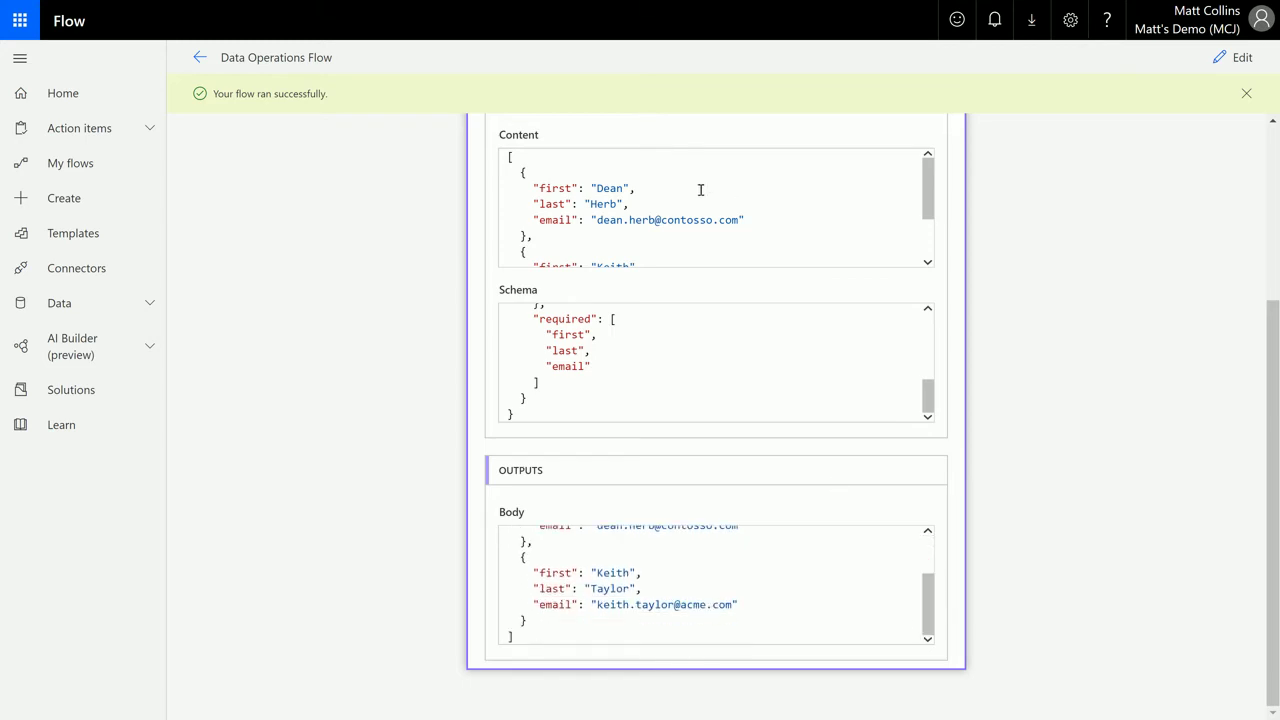